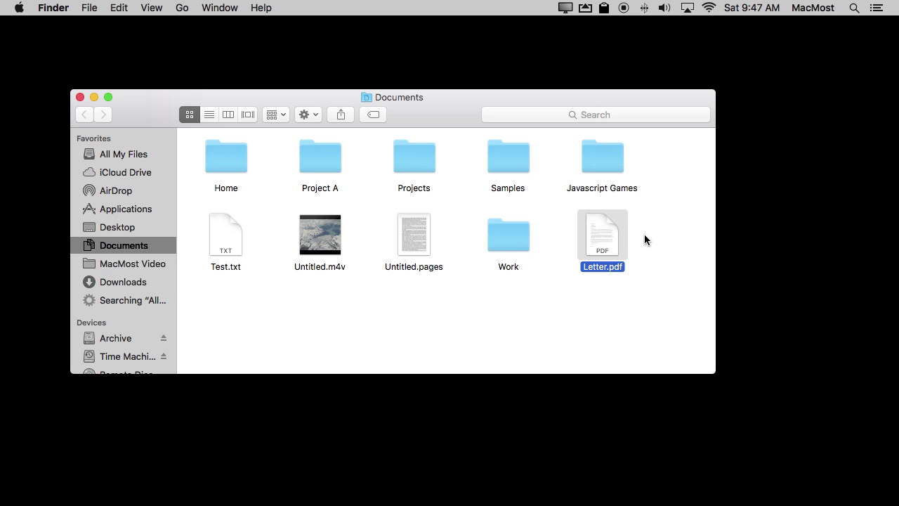
- Open Letter.pdf from the Documents folder so it displays in Preview
{"action": "double_click", "coordinate": [605, 244]}
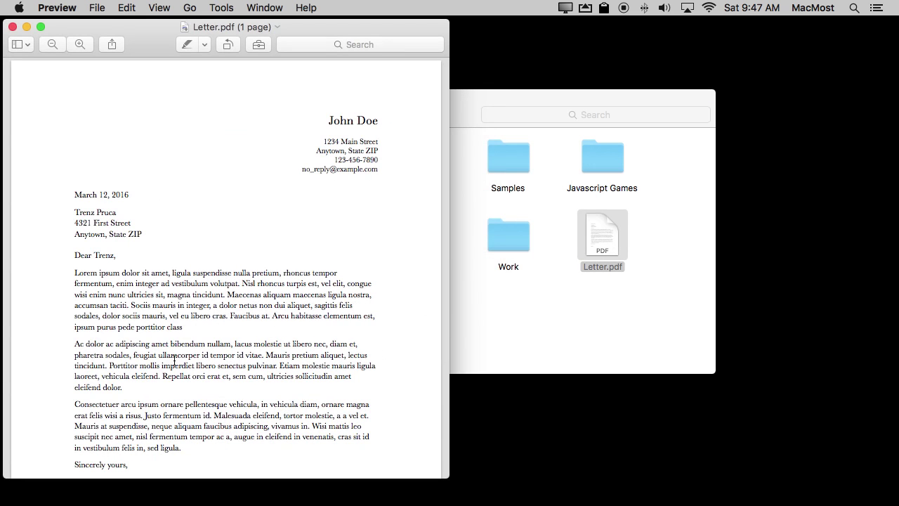
{"action": "scroll", "coordinate": [174, 360], "scroll_direction": "down", "scroll_amount": 5}
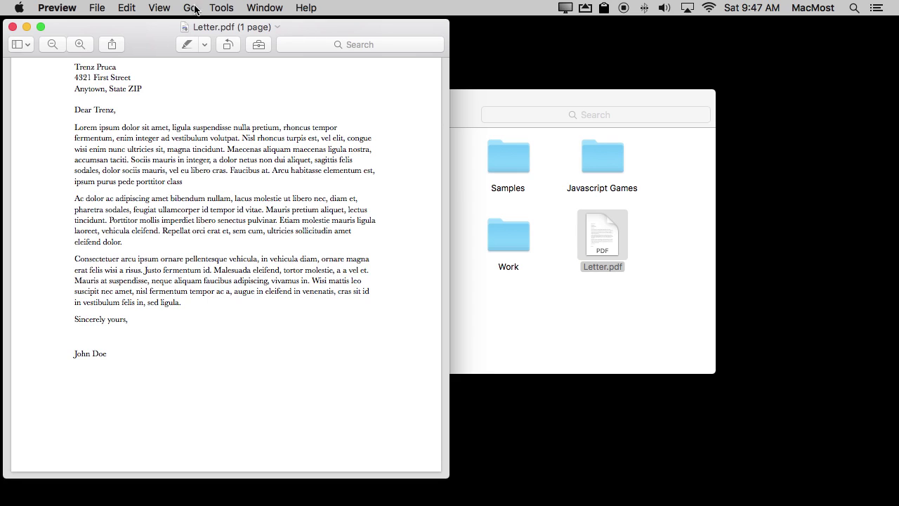
{"action": "left_click", "coordinate": [217, 8]}
{"action": "mouse_move", "coordinate": [250, 133]}
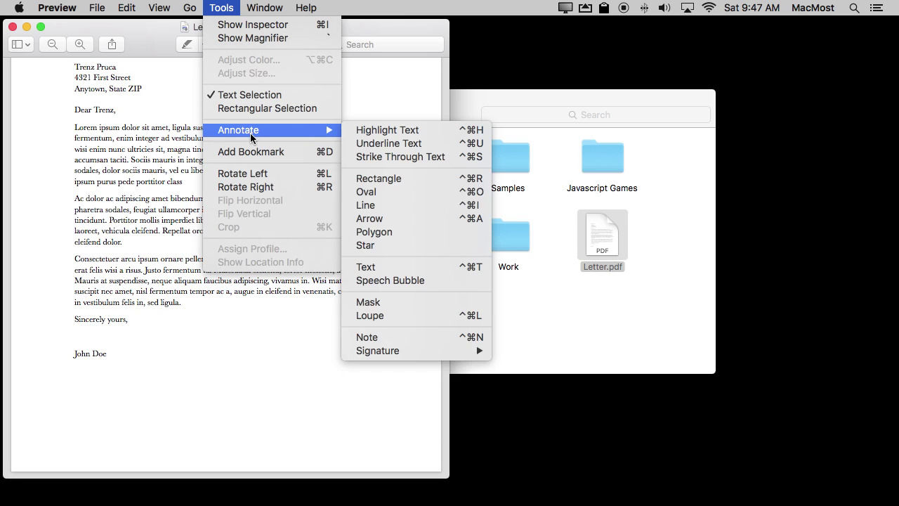
{"action": "mouse_move", "coordinate": [407, 351]}
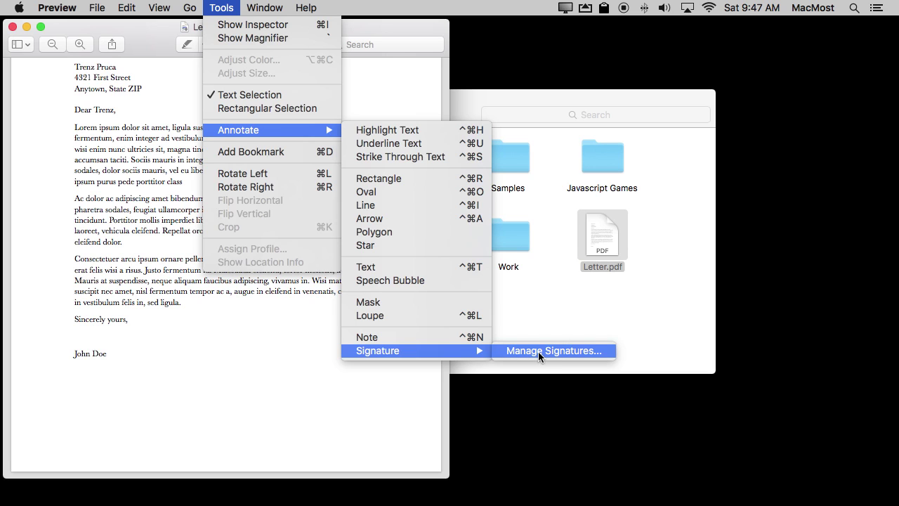
- Dismiss the open menu, show the Markup toolbar, and bring up the new-signature panel
{"action": "left_click", "coordinate": [173, 105]}
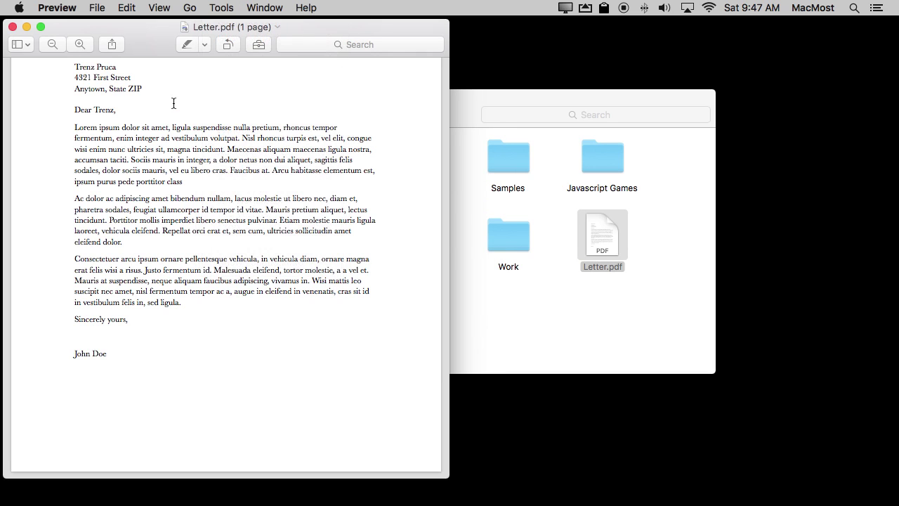
{"action": "left_click", "coordinate": [258, 45]}
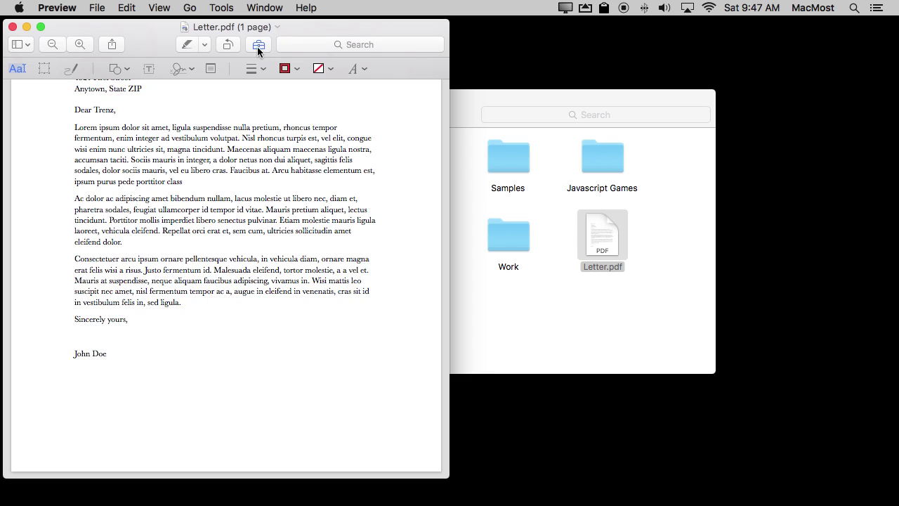
{"action": "left_click", "coordinate": [189, 67]}
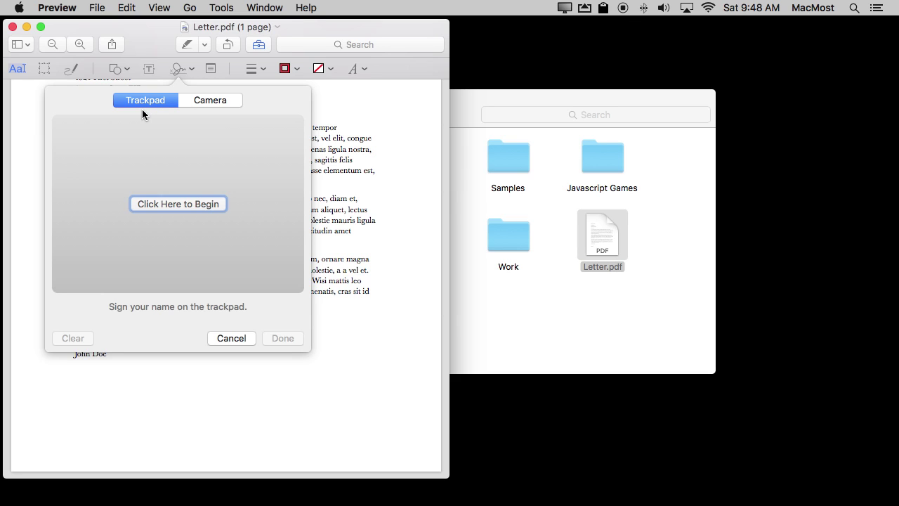
{"action": "scroll", "coordinate": [269, 161], "scroll_direction": "up", "scroll_amount": 4}
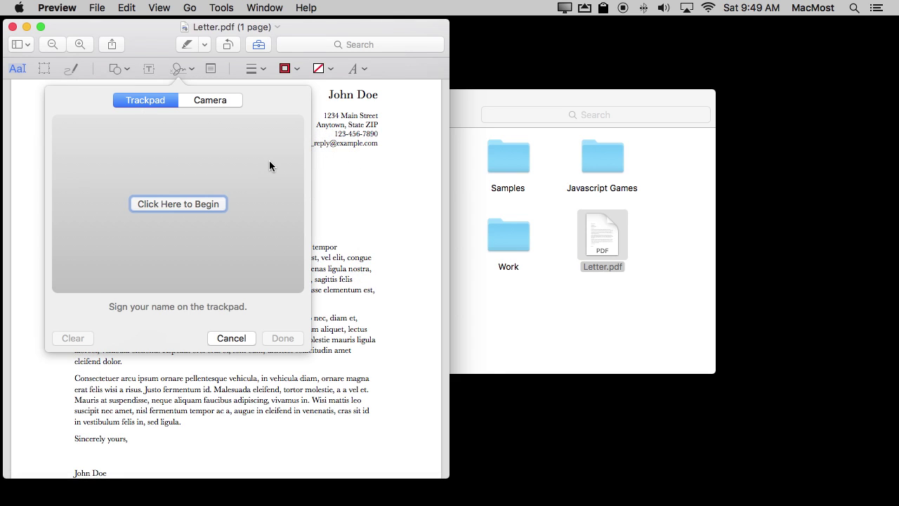
- Draw a two-stroke X on the trackpad and save it as a signature
{"action": "left_click", "coordinate": [166, 204]}
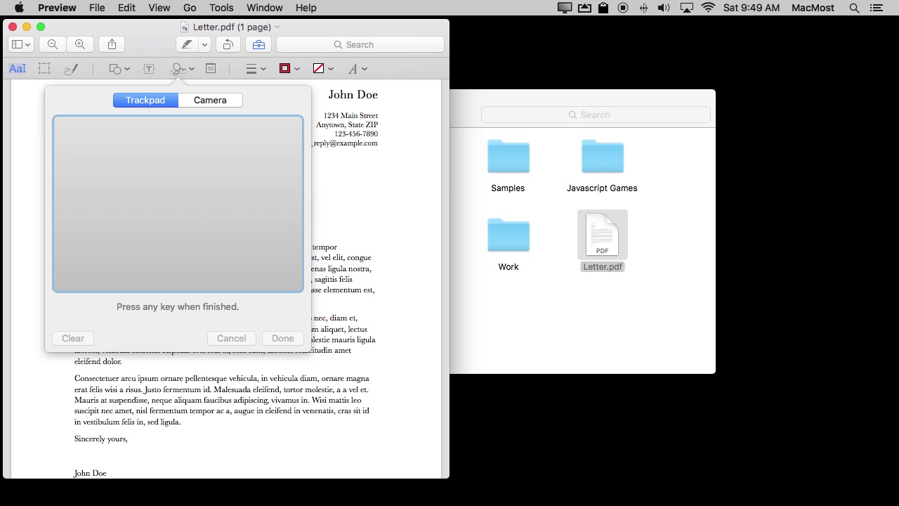
{"action": "left_click_drag", "start_coordinate": [130, 157], "coordinate": [197, 208]}
{"action": "left_click_drag", "start_coordinate": [147, 182], "coordinate": [199, 153]}
{"action": "key", "text": "Return"}
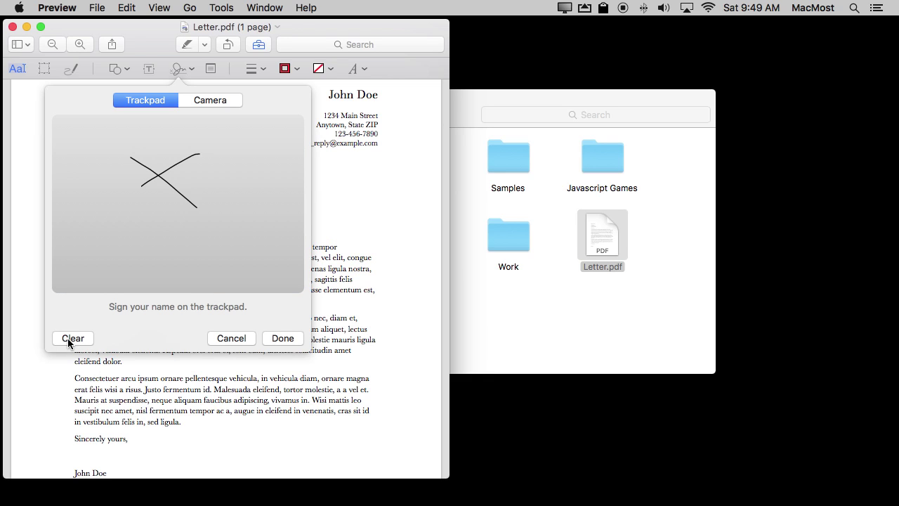
{"action": "left_click", "coordinate": [283, 338]}
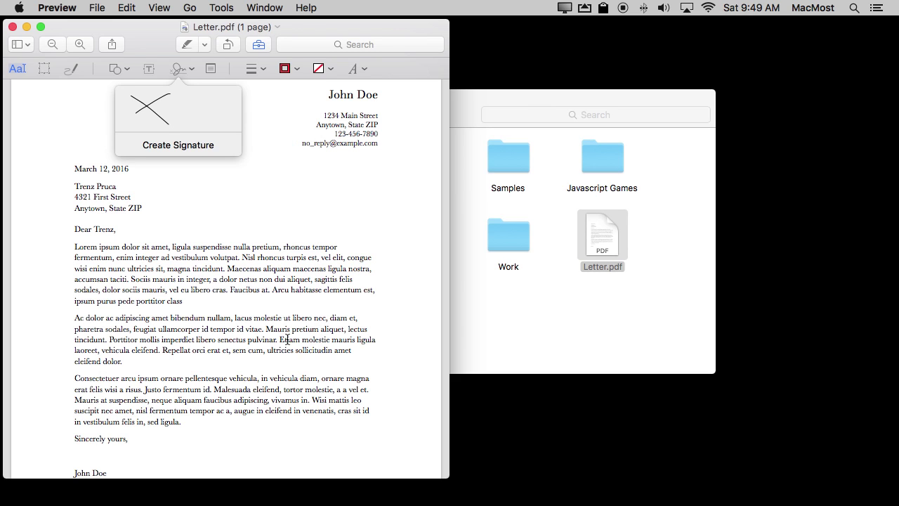
- Create and save a second trackpad-drawn X signature from the Sign list
{"action": "left_click", "coordinate": [185, 70]}
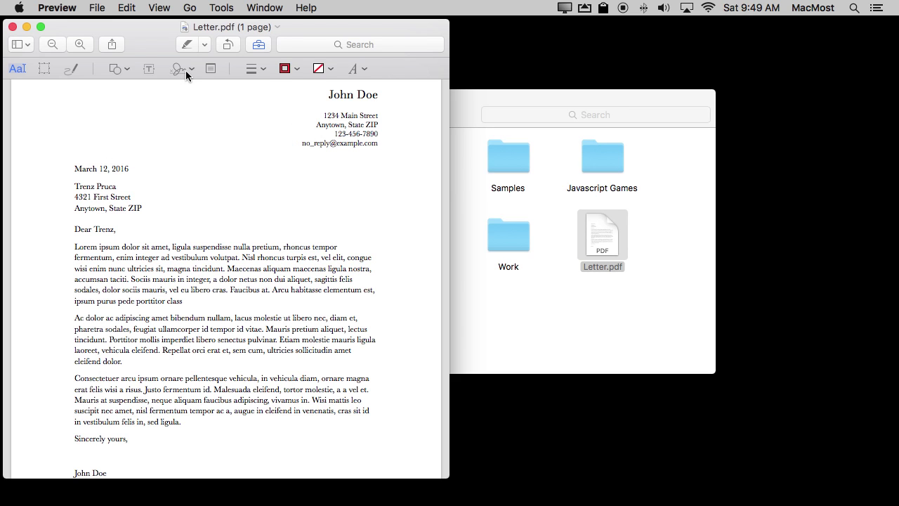
{"action": "left_click", "coordinate": [191, 70]}
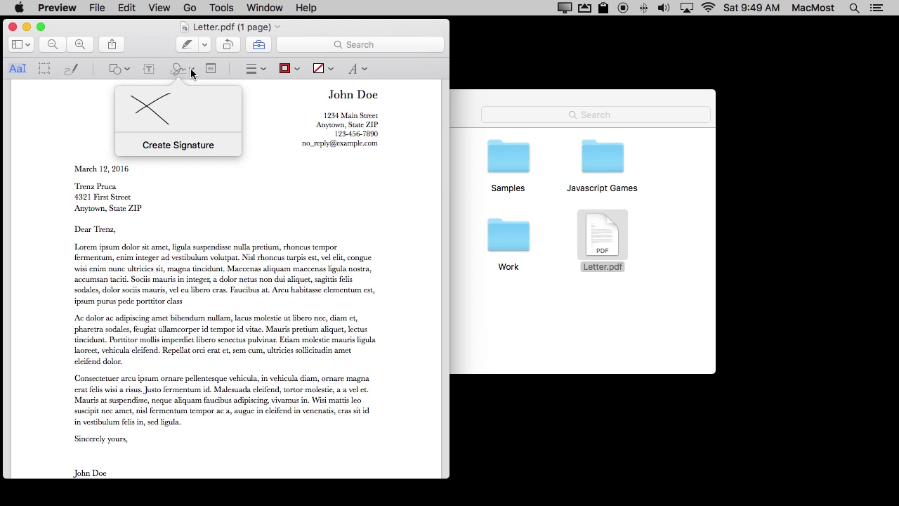
{"action": "left_click", "coordinate": [177, 144]}
{"action": "left_click", "coordinate": [165, 208]}
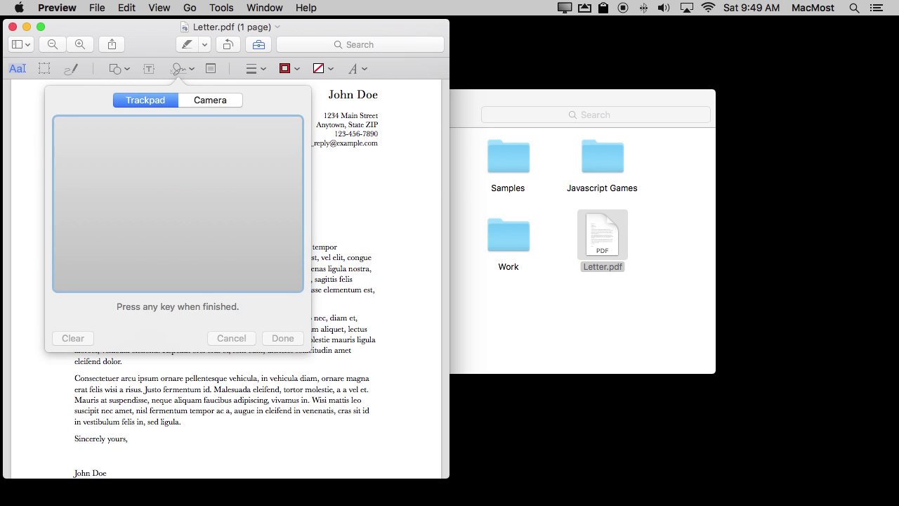
{"action": "left_click_drag", "start_coordinate": [124, 167], "coordinate": [211, 232]}
{"action": "left_click_drag", "start_coordinate": [213, 164], "coordinate": [114, 225]}
{"action": "key", "text": "space"}
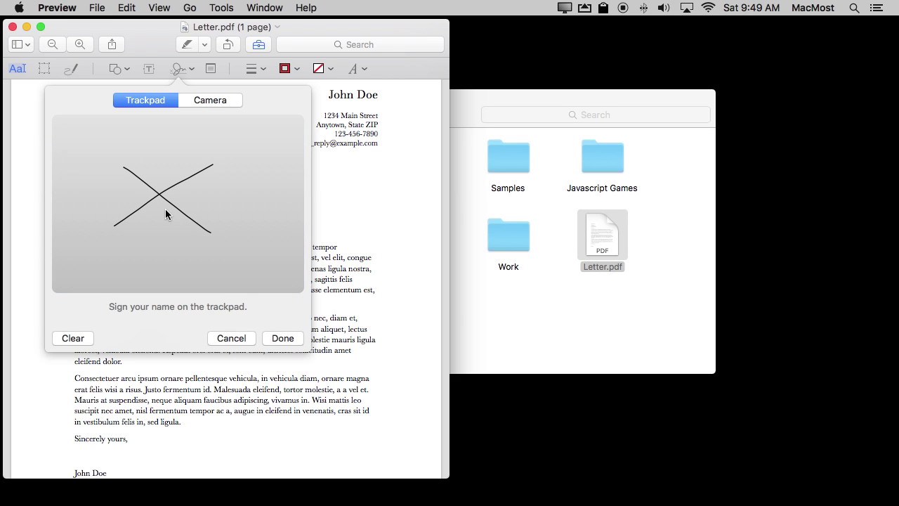
{"action": "left_click", "coordinate": [277, 336]}
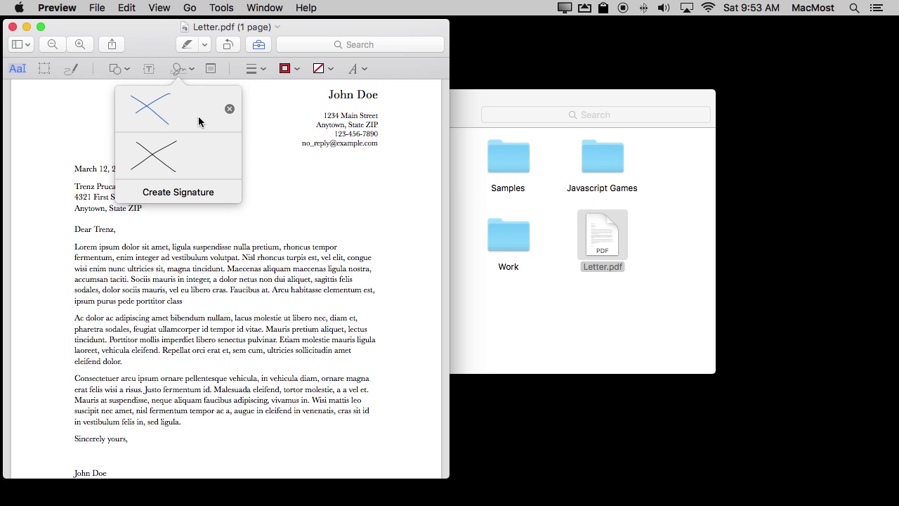
{"action": "left_click", "coordinate": [176, 192]}
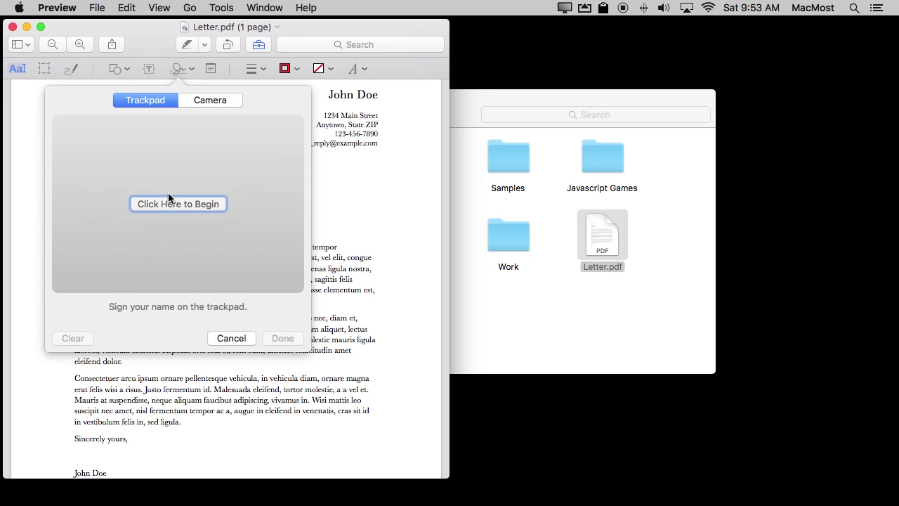
- Capture the John Doe signature and JD initials from paper with the camera, saving both
{"action": "left_click", "coordinate": [217, 102]}
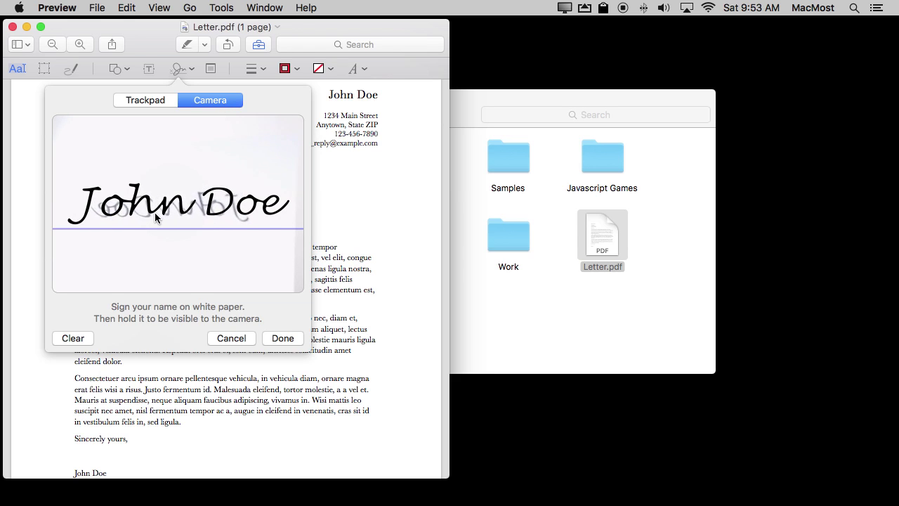
{"action": "left_click", "coordinate": [282, 340]}
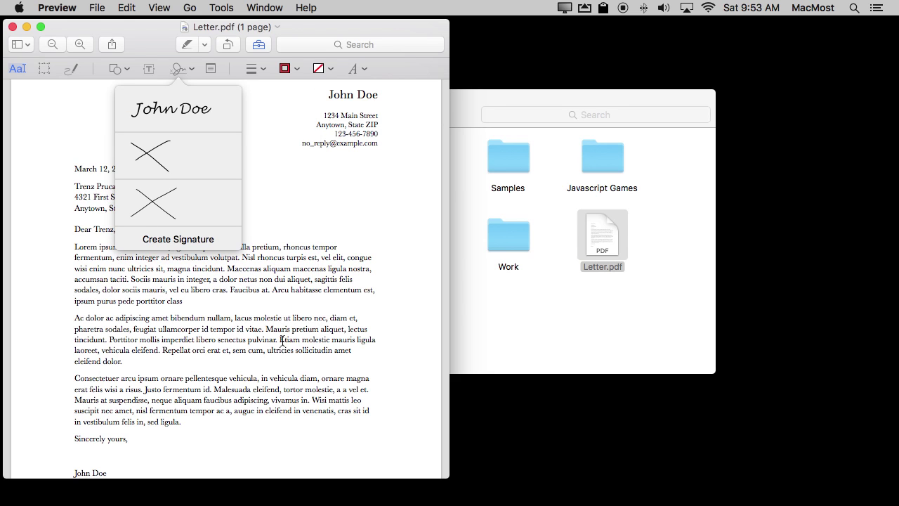
{"action": "left_click", "coordinate": [183, 240]}
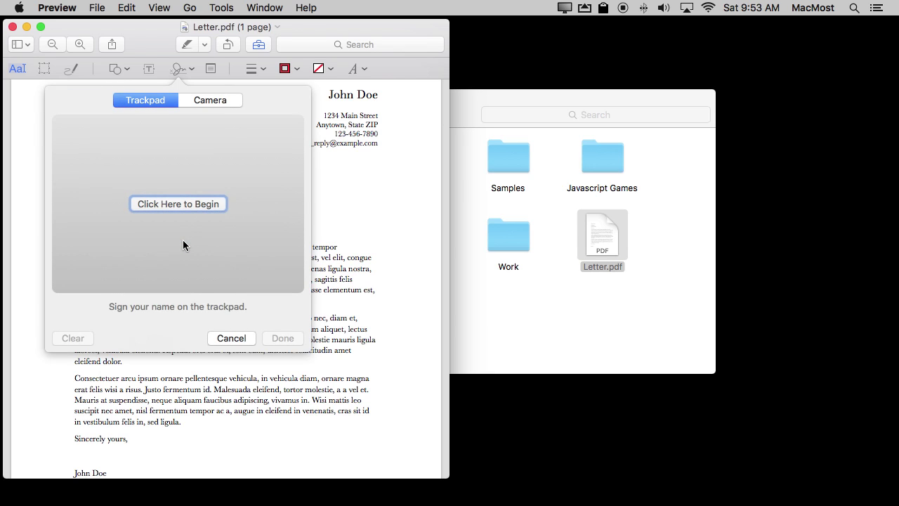
{"action": "left_click", "coordinate": [211, 101]}
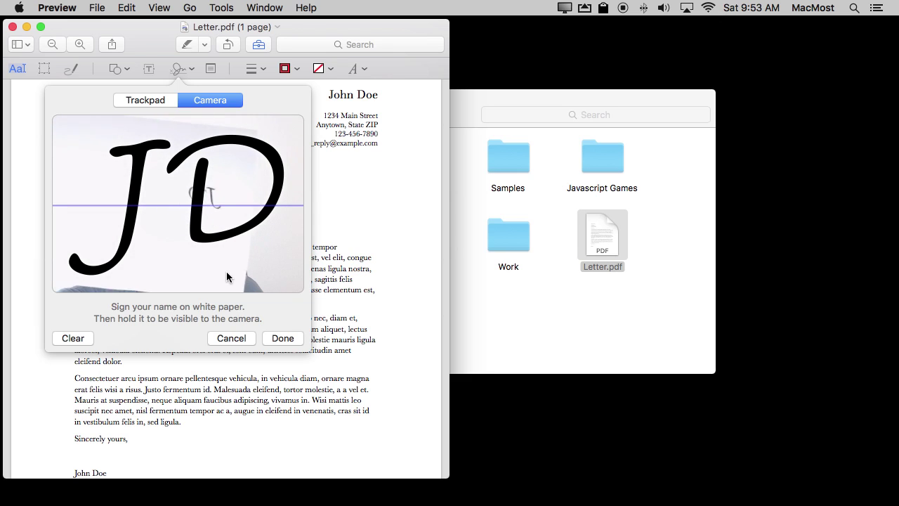
{"action": "left_click", "coordinate": [280, 340]}
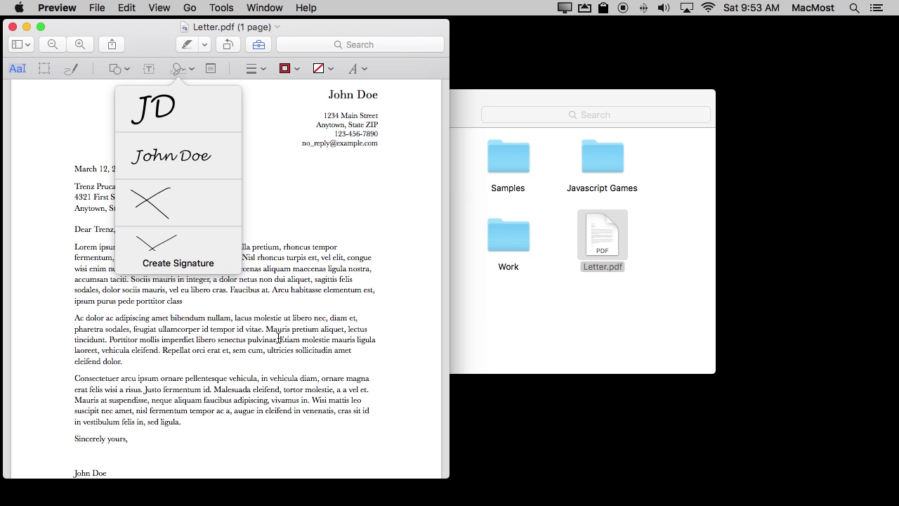
{"action": "left_click", "coordinate": [337, 32]}
- Insert the John Doe signature, shrink it above the typed name, and save with Cmd-S
{"action": "scroll", "coordinate": [122, 345], "scroll_direction": "down", "scroll_amount": 5}
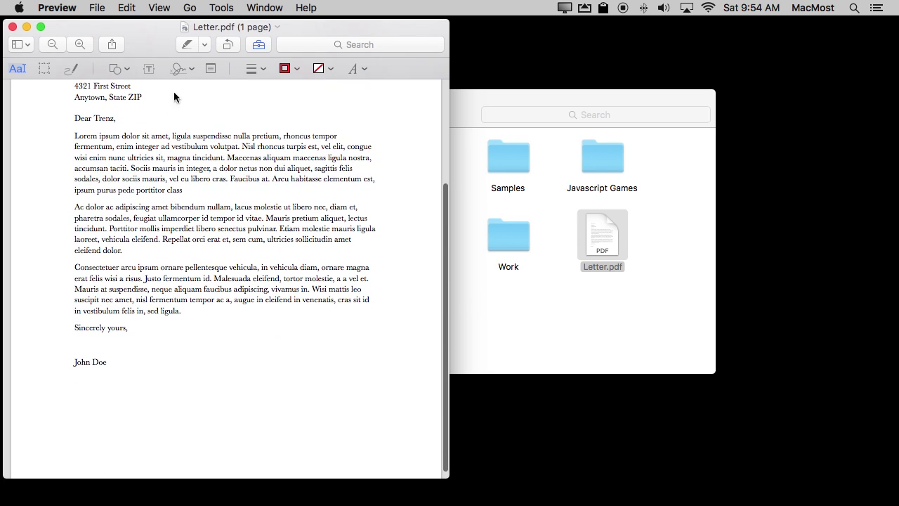
{"action": "left_click", "coordinate": [190, 68]}
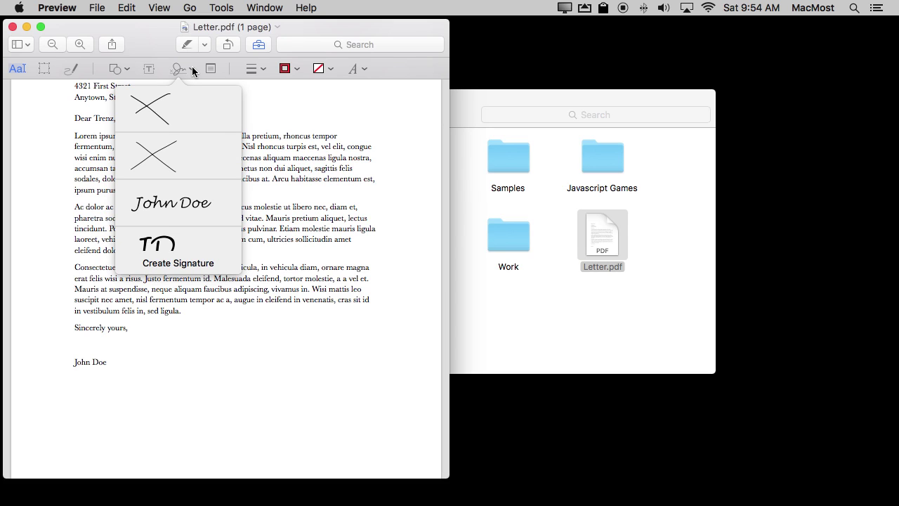
{"action": "left_click", "coordinate": [181, 202]}
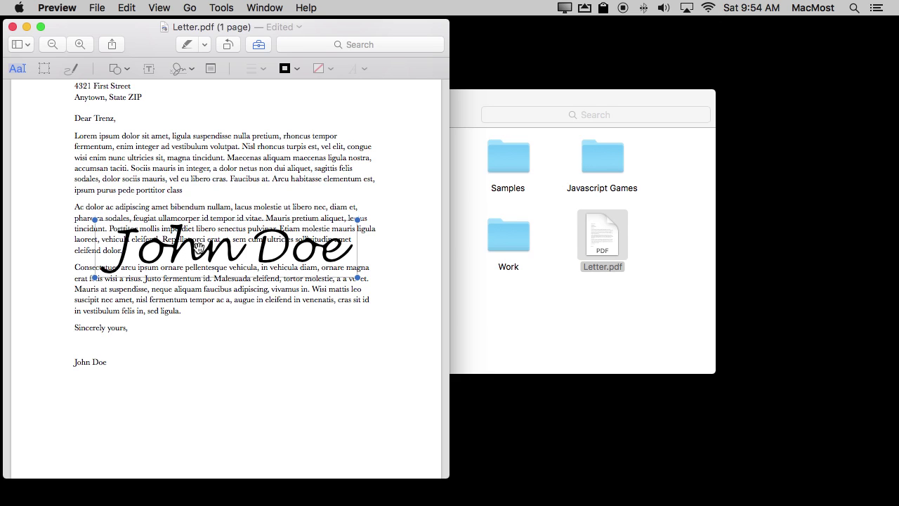
{"action": "mouse_move", "coordinate": [197, 251]}
{"action": "left_mouse_down"}
{"action": "mouse_move", "coordinate": [173, 222]}
{"action": "mouse_move", "coordinate": [246, 301]}
{"action": "mouse_move", "coordinate": [189, 360]}
{"action": "left_mouse_up"}
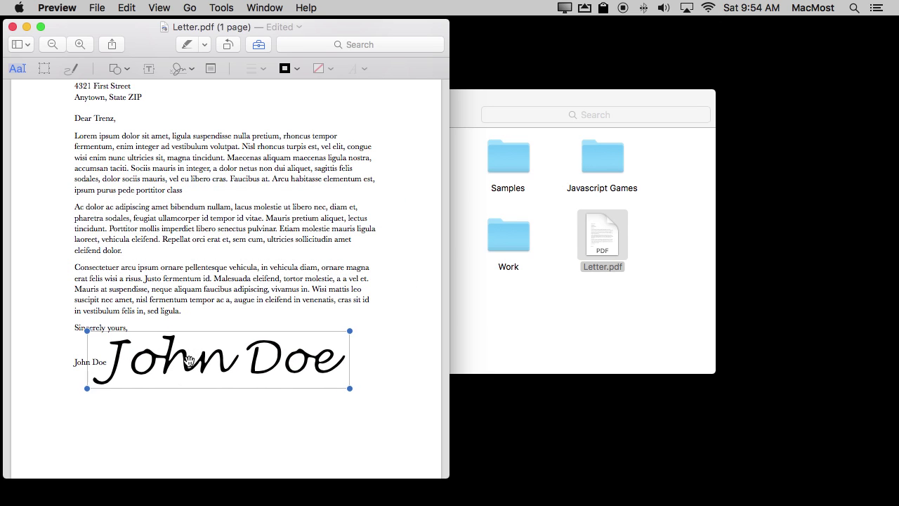
{"action": "mouse_move", "coordinate": [349, 331]}
{"action": "left_mouse_down"}
{"action": "mouse_move", "coordinate": [175, 352]}
{"action": "mouse_move", "coordinate": [206, 349]}
{"action": "left_mouse_up"}
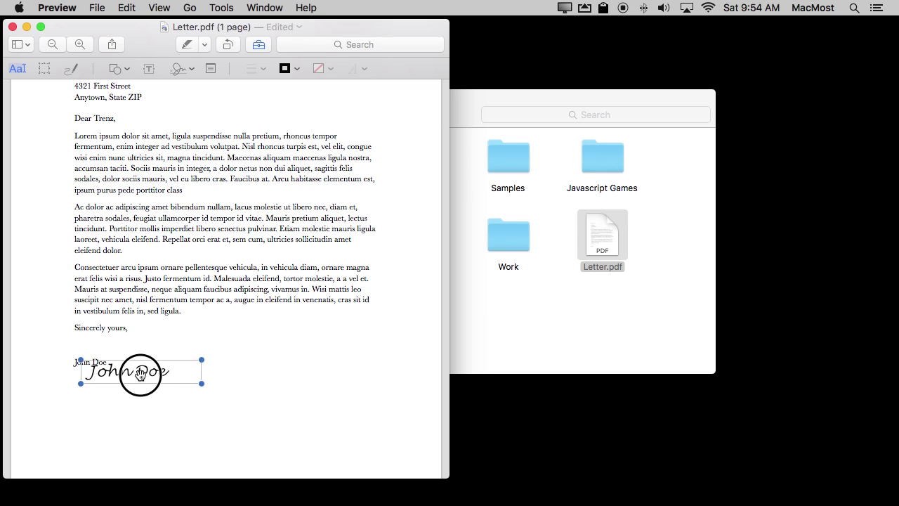
{"action": "left_click_drag", "start_coordinate": [140, 373], "coordinate": [123, 353]}
{"action": "left_click_drag", "start_coordinate": [185, 338], "coordinate": [126, 350]}
{"action": "left_click", "coordinate": [125, 386]}
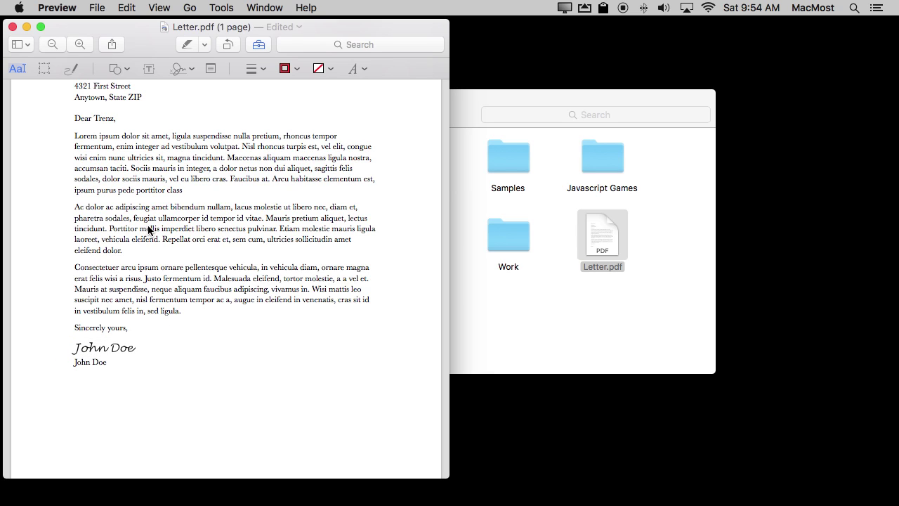
{"action": "key", "text": "super+s"}
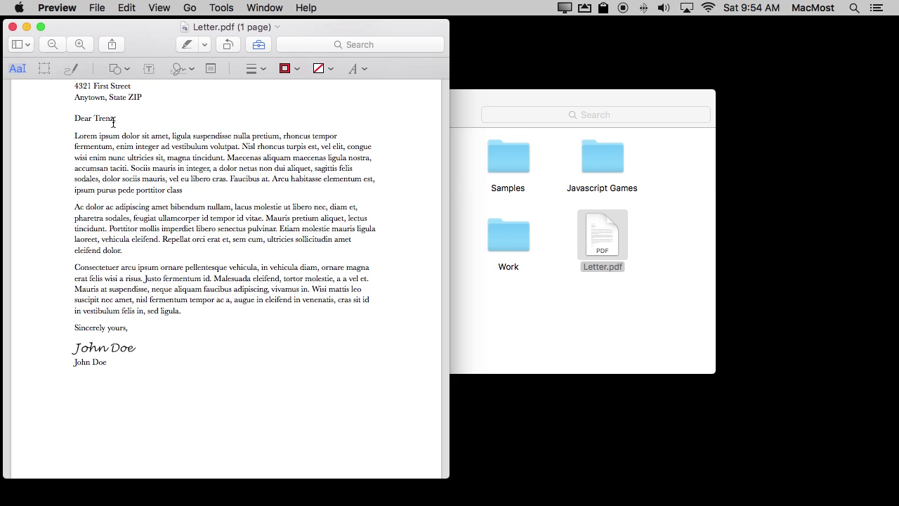
- Close and reopen Letter.pdf, scrolling to confirm the John Doe signature persisted
{"action": "left_click", "coordinate": [11, 30]}
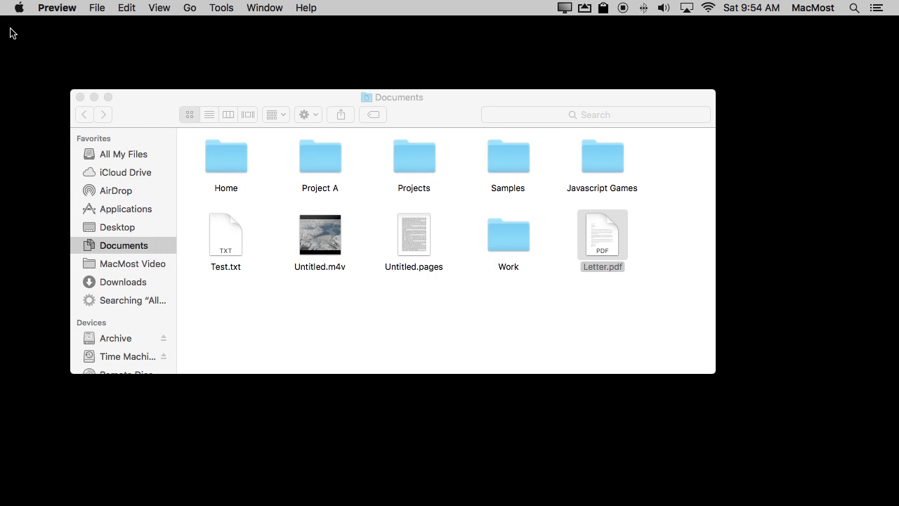
{"action": "double_click", "coordinate": [606, 236]}
{"action": "scroll", "coordinate": [193, 357], "scroll_direction": "down", "scroll_amount": 5}
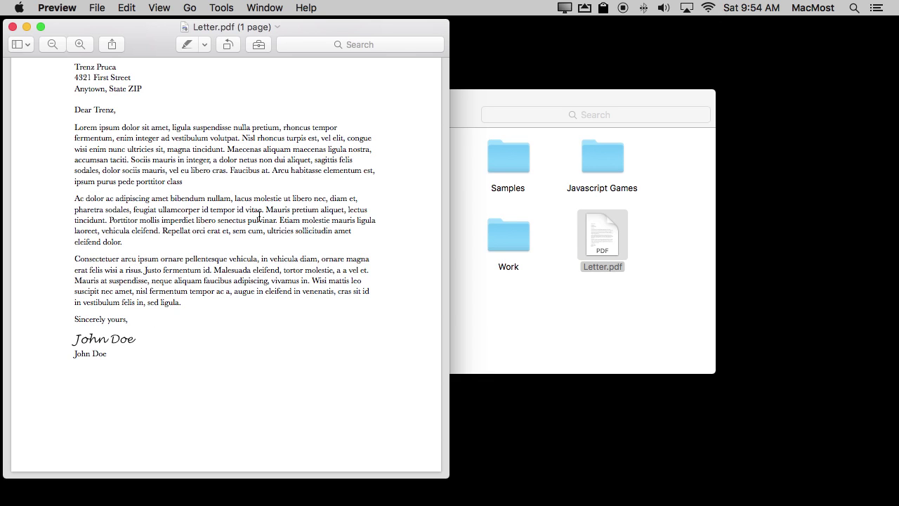
{"action": "scroll", "coordinate": [103, 346], "scroll_direction": "up", "scroll_amount": 2}
{"action": "scroll", "coordinate": [102, 346], "scroll_direction": "up", "scroll_amount": 3}
{"action": "scroll", "coordinate": [98, 355], "scroll_direction": "down", "scroll_amount": 3}
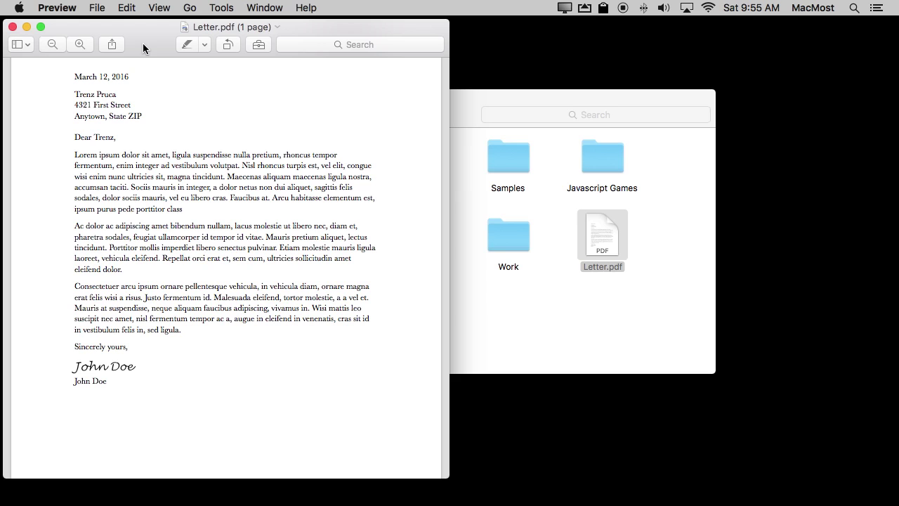
- Show the Markup toolbar and delete both X signatures from the saved signature list
{"action": "left_click", "coordinate": [161, 5]}
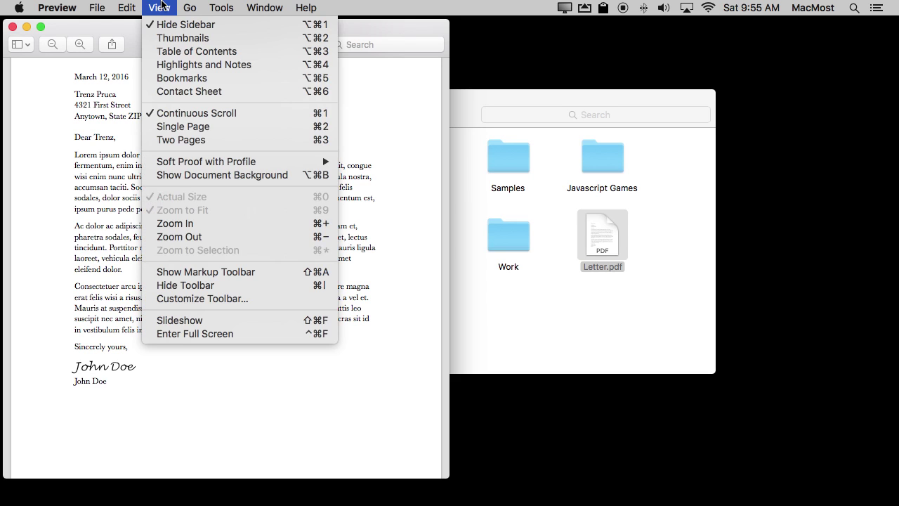
{"action": "left_click", "coordinate": [161, 5]}
{"action": "left_click", "coordinate": [259, 45]}
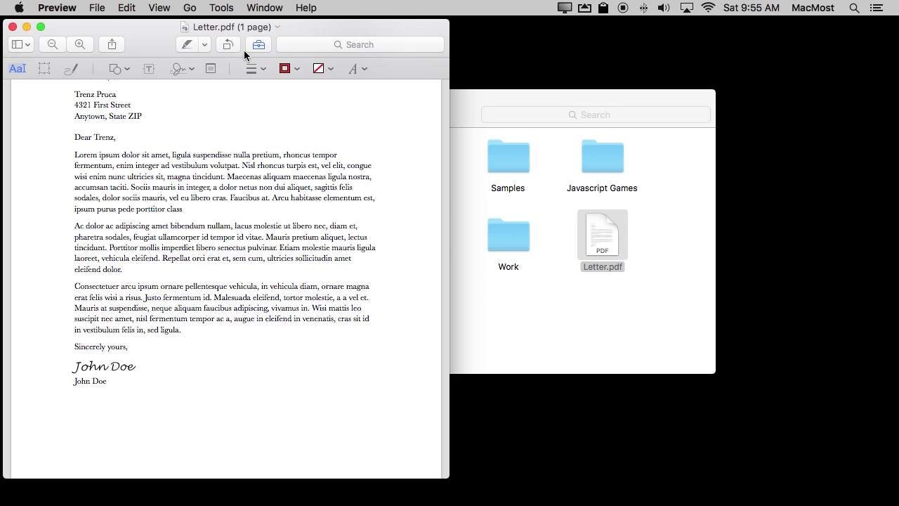
{"action": "left_click", "coordinate": [190, 69]}
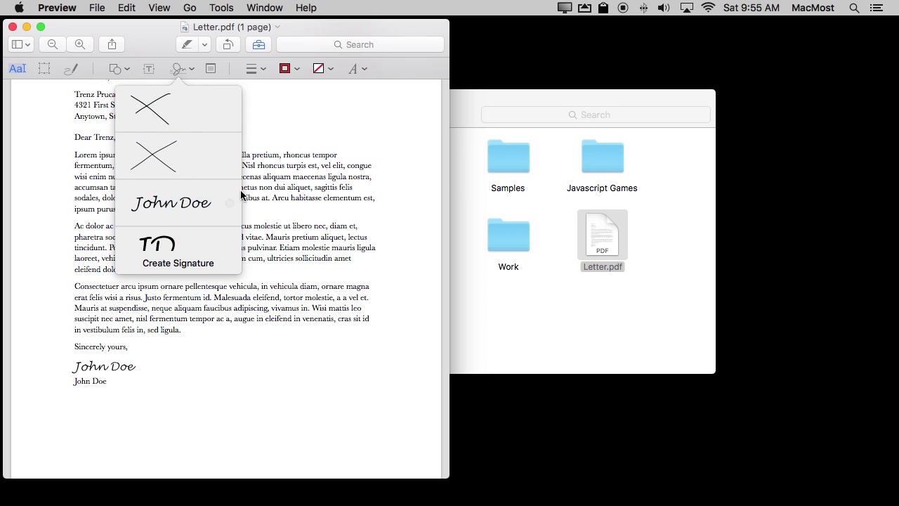
{"action": "left_click", "coordinate": [230, 155]}
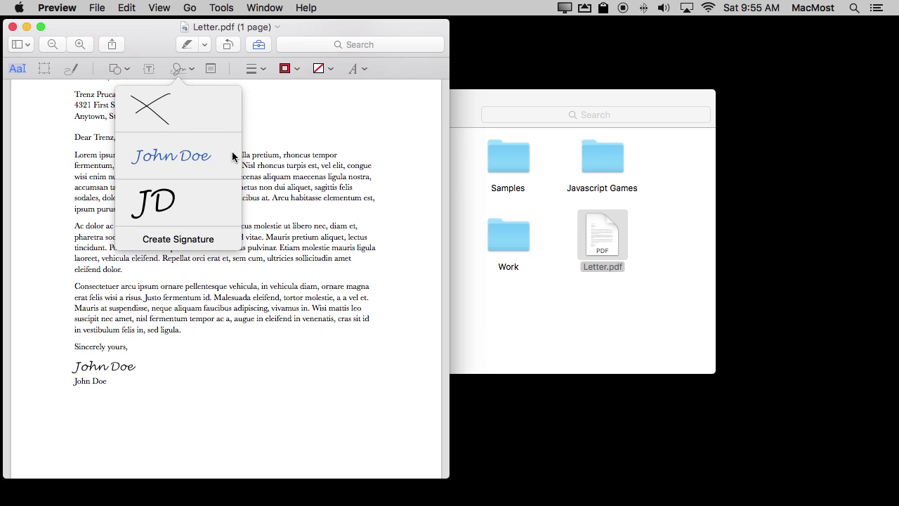
{"action": "left_click", "coordinate": [229, 109]}
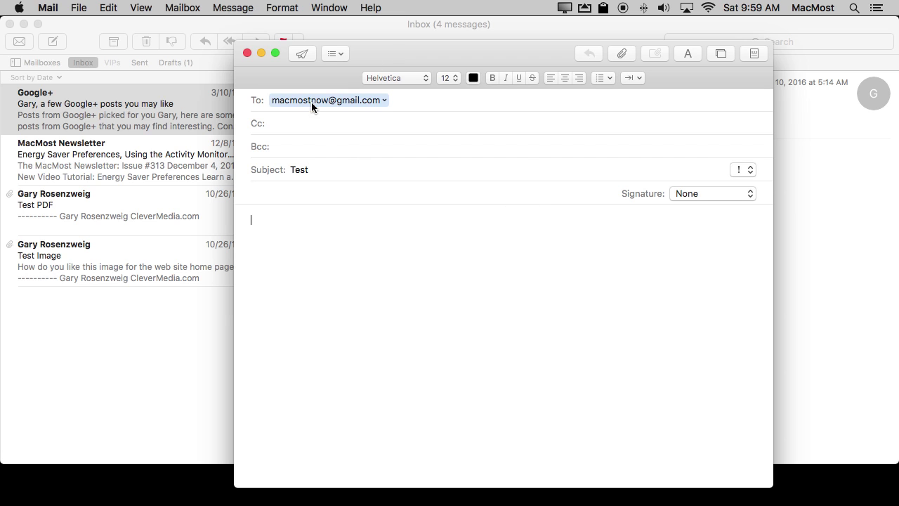
- Attach Certificate.pdf from Documents to the Test message, shown inline
{"action": "left_click", "coordinate": [613, 54]}
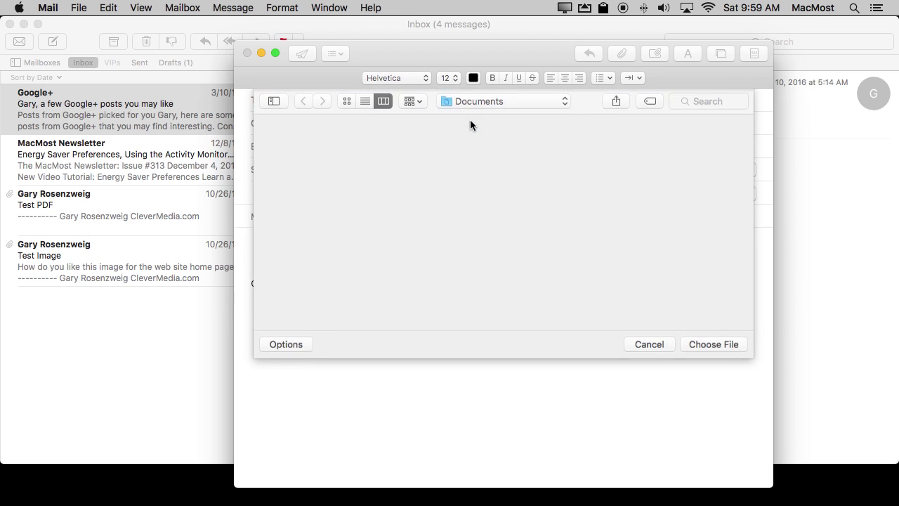
{"action": "double_click", "coordinate": [470, 124]}
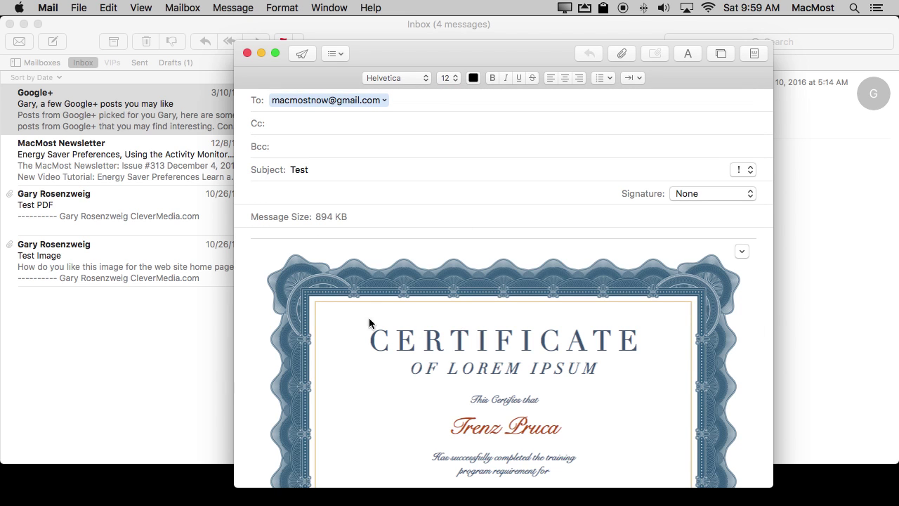
{"action": "scroll", "coordinate": [543, 363], "scroll_direction": "down", "scroll_amount": 5}
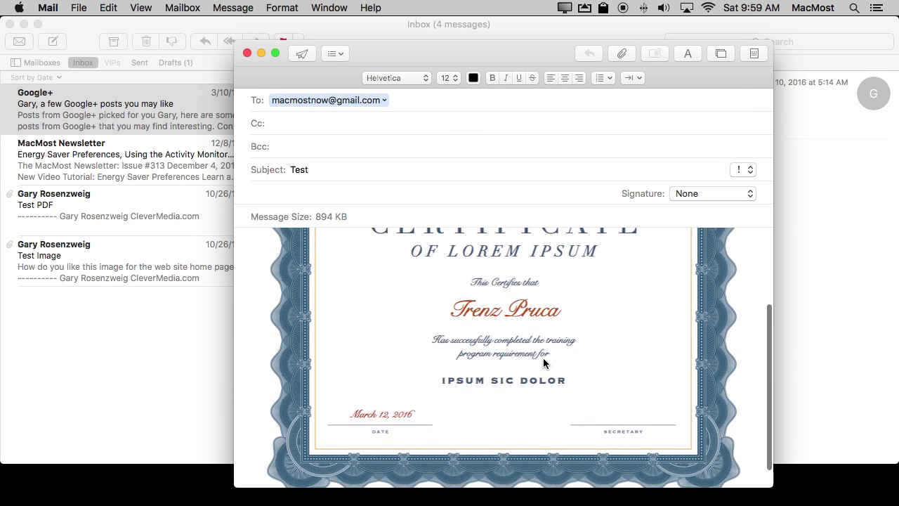
{"action": "mouse_move", "coordinate": [614, 432]}
{"action": "scroll", "coordinate": [627, 404], "scroll_direction": "up", "scroll_amount": 5}
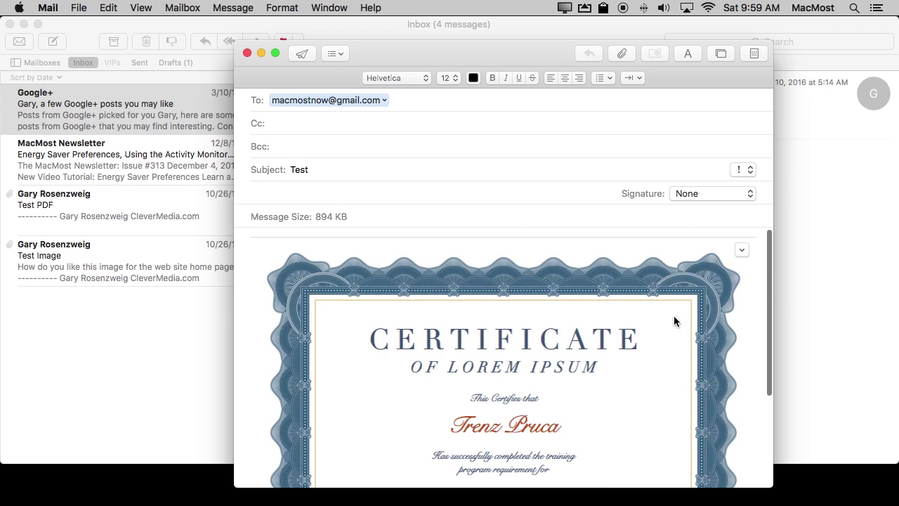
- Mark up the attached certificate with a small John Doe signature on the Secretary line
{"action": "left_click", "coordinate": [743, 248]}
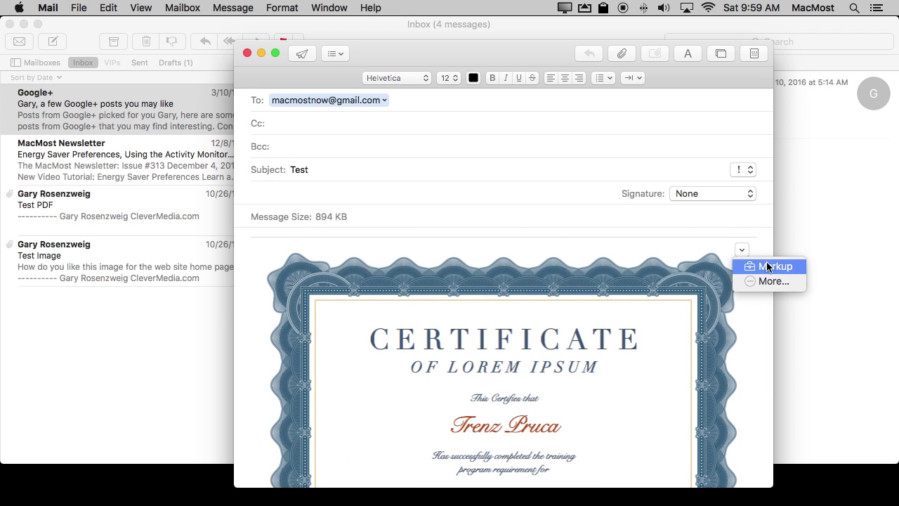
{"action": "left_click", "coordinate": [762, 268]}
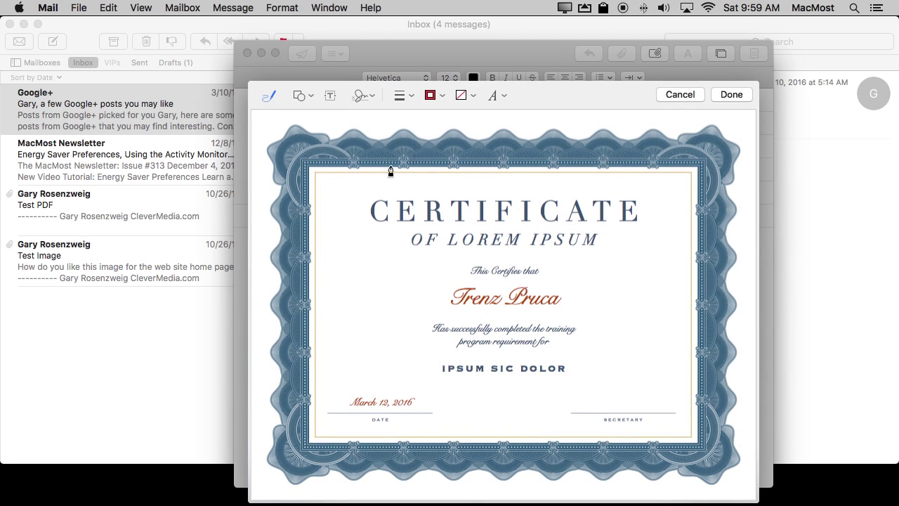
{"action": "left_click", "coordinate": [362, 95]}
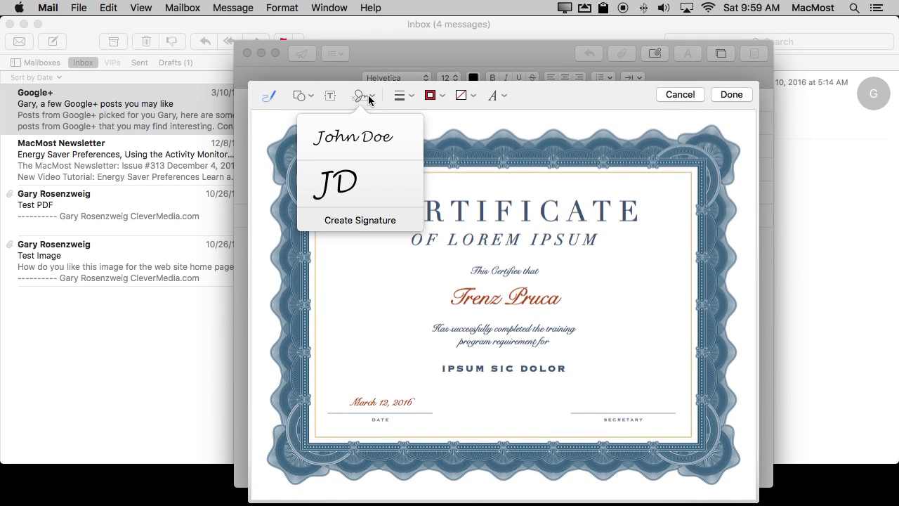
{"action": "left_click", "coordinate": [361, 140]}
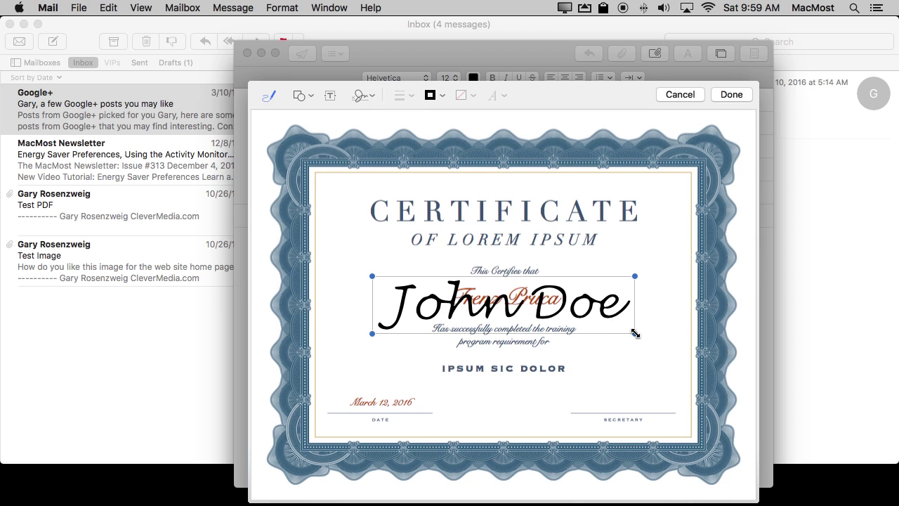
{"action": "mouse_move", "coordinate": [635, 334]}
{"action": "left_mouse_down"}
{"action": "mouse_move", "coordinate": [576, 312]}
{"action": "mouse_move", "coordinate": [470, 306]}
{"action": "left_mouse_up"}
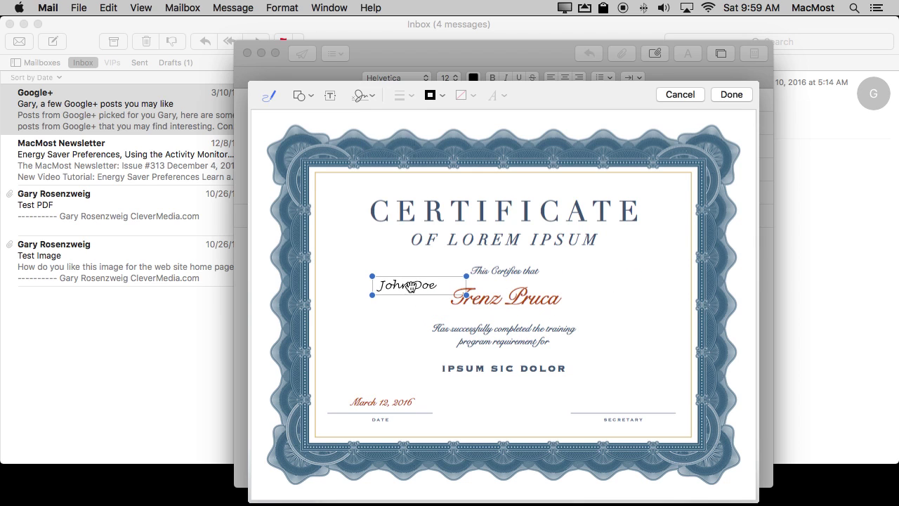
{"action": "mouse_move", "coordinate": [409, 286]}
{"action": "left_mouse_down"}
{"action": "mouse_move", "coordinate": [627, 398]}
{"action": "mouse_move", "coordinate": [624, 412]}
{"action": "left_mouse_up"}
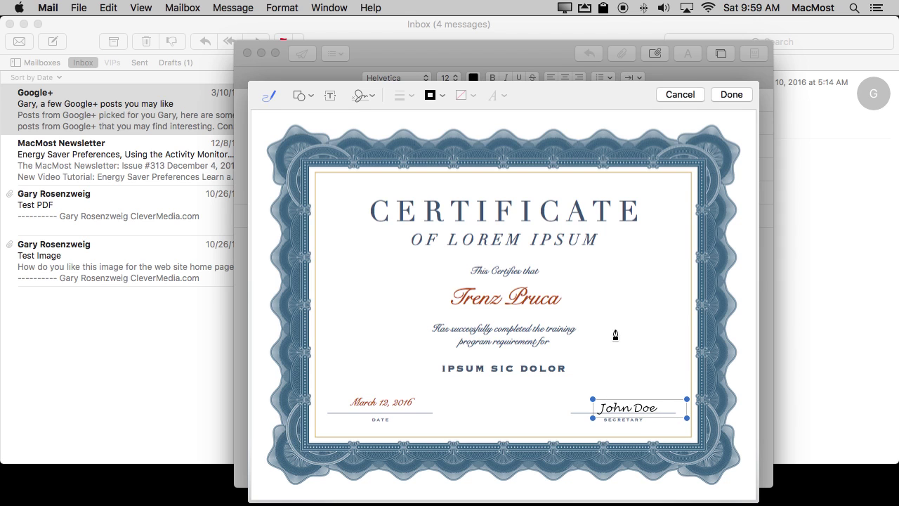
{"action": "left_click", "coordinate": [732, 94]}
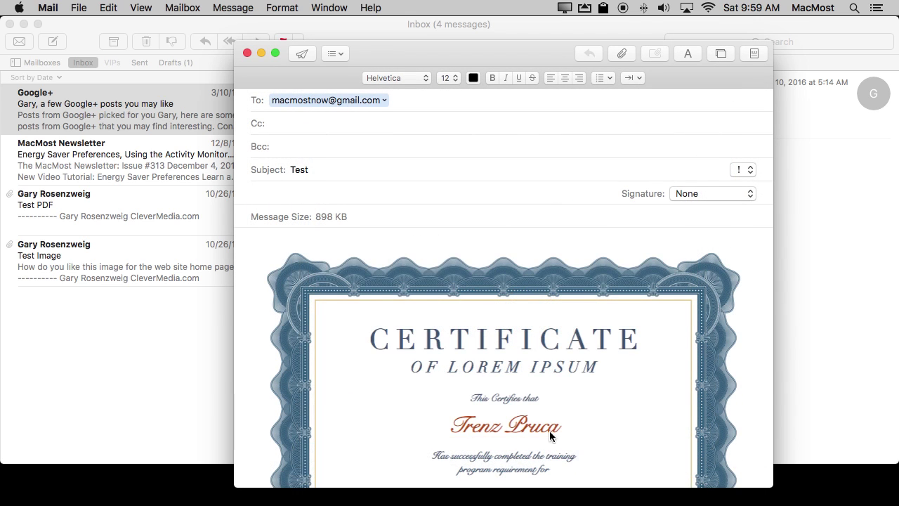
{"action": "scroll", "coordinate": [552, 436], "scroll_direction": "down", "scroll_amount": 5}
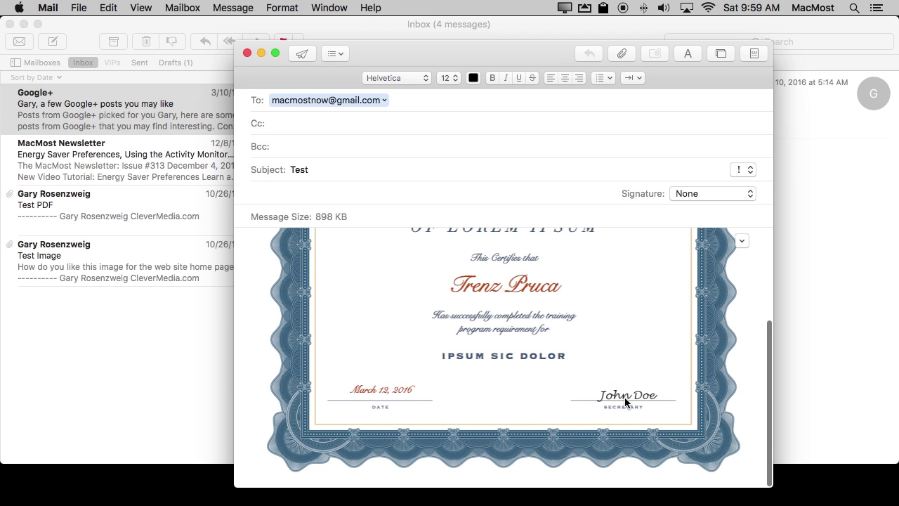
{"action": "scroll", "coordinate": [625, 401], "scroll_direction": "up", "scroll_amount": 5}
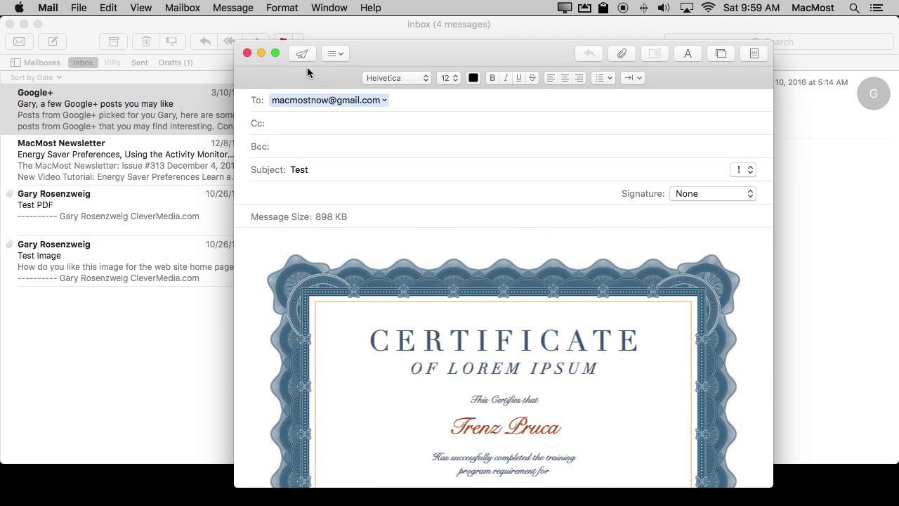
{"action": "mouse_move", "coordinate": [557, 377]}
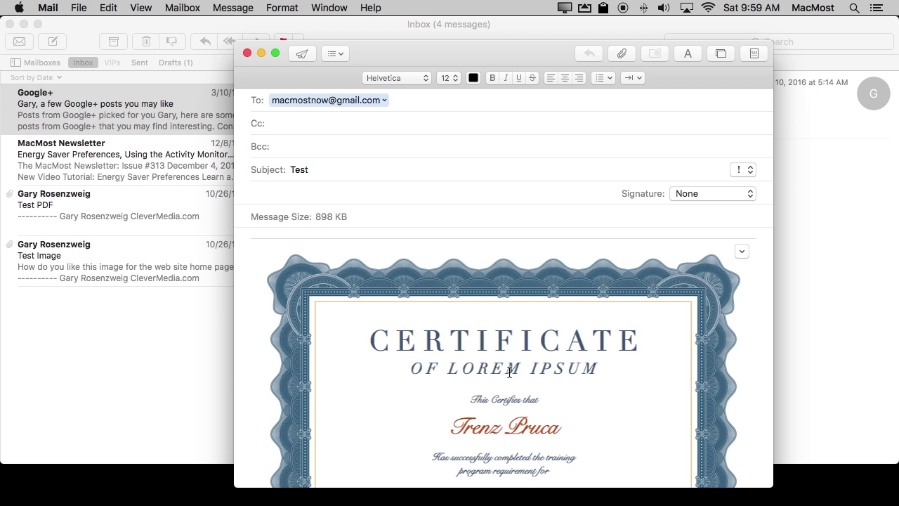
- Open Certificate.pdf from Documents to confirm its Secretary line is blank, then return to the Mail draft
{"action": "mouse_move", "coordinate": [225, 485]}
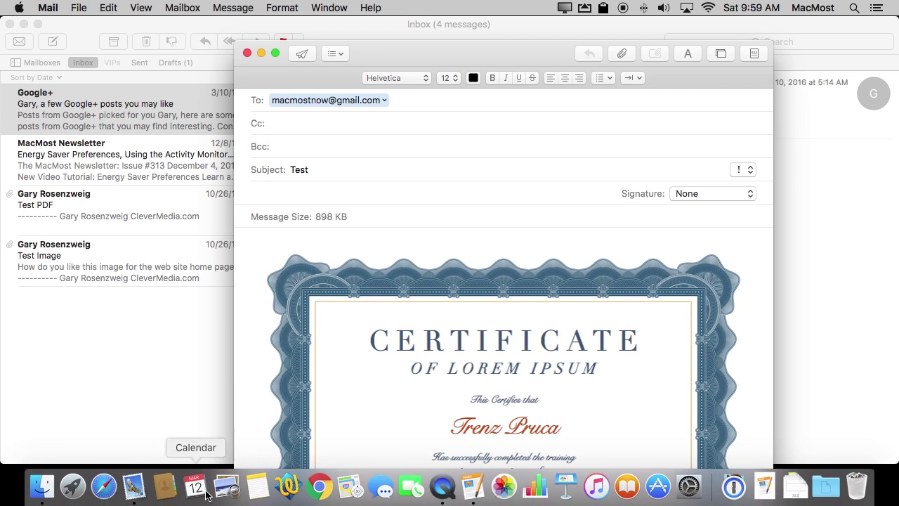
{"action": "left_click", "coordinate": [36, 484]}
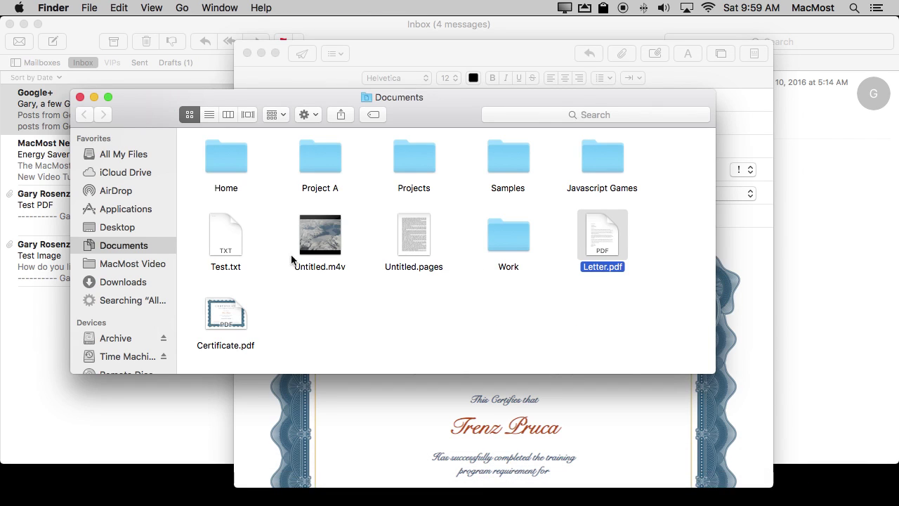
{"action": "double_click", "coordinate": [234, 311]}
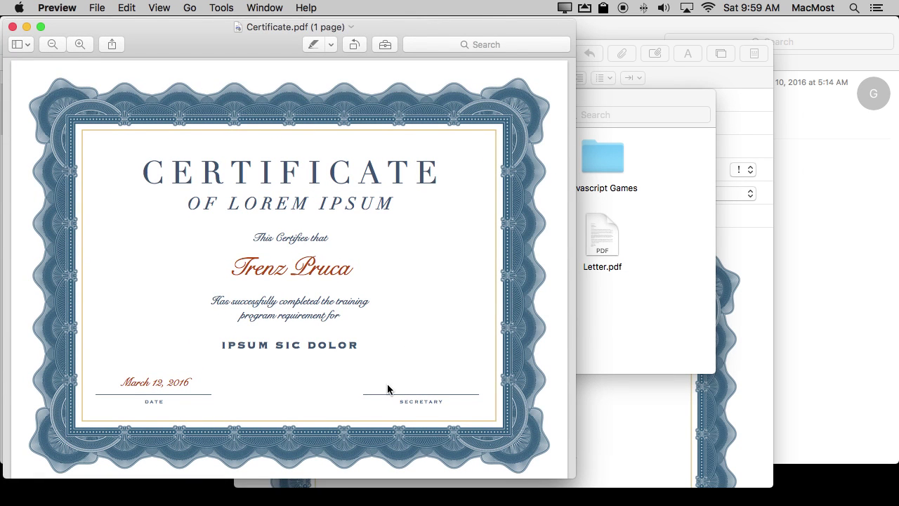
{"action": "left_click", "coordinate": [12, 27]}
{"action": "left_click", "coordinate": [602, 432]}
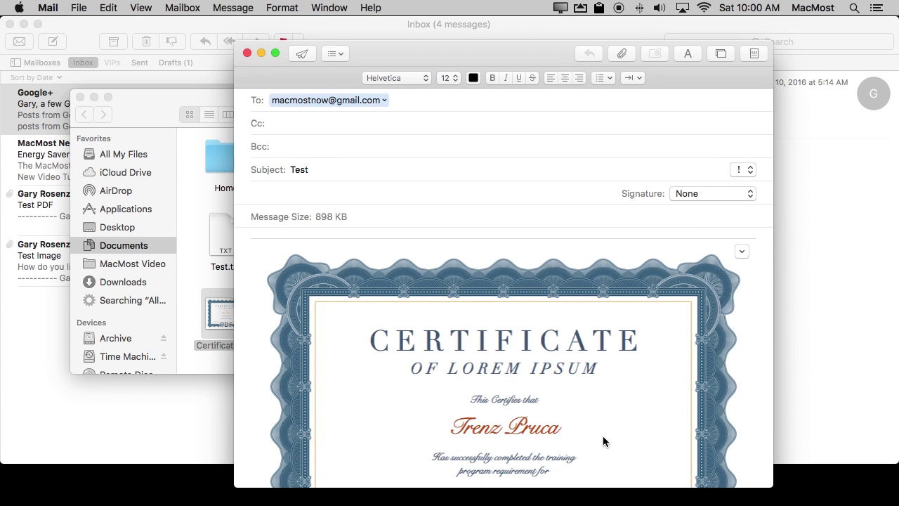
{"action": "scroll", "coordinate": [604, 397], "scroll_direction": "down", "scroll_amount": 3}
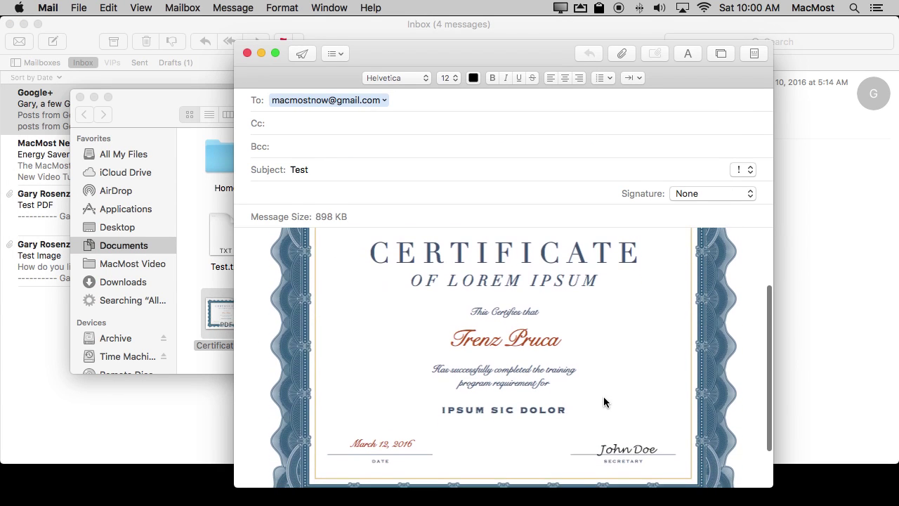